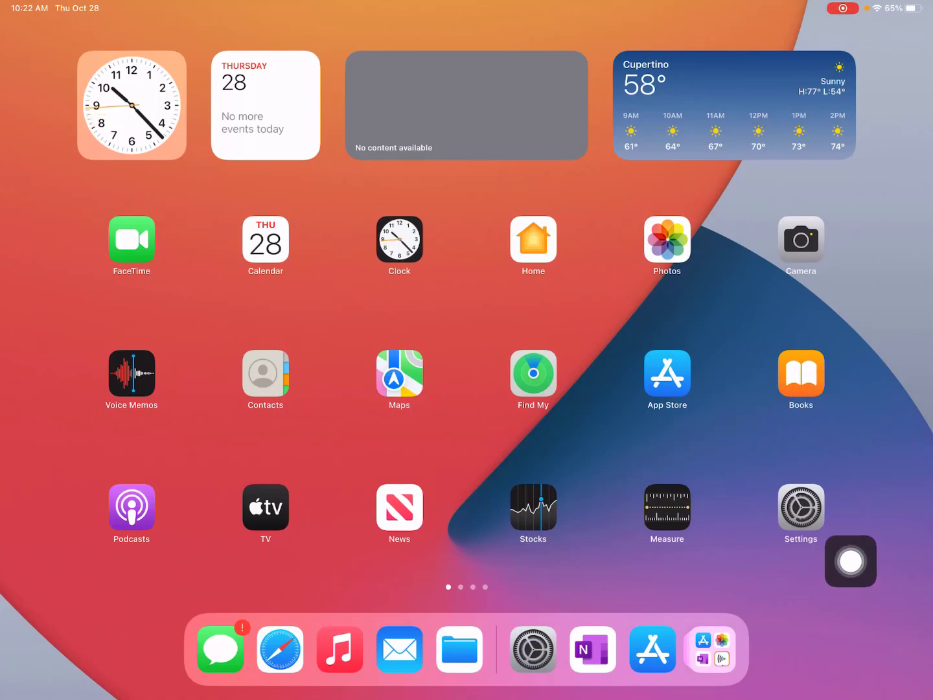
# Open Settings from the Home screen
pyautogui.click(800, 509)
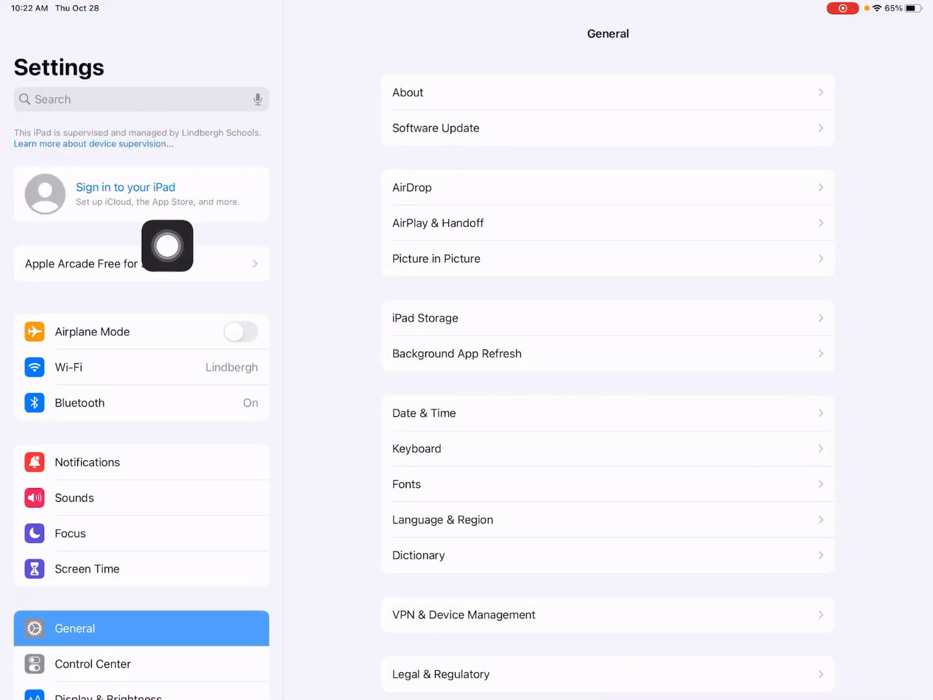
# Sign in with the school Apple ID and continue to the Lindbergh Schools login
pyautogui.click(126, 194)
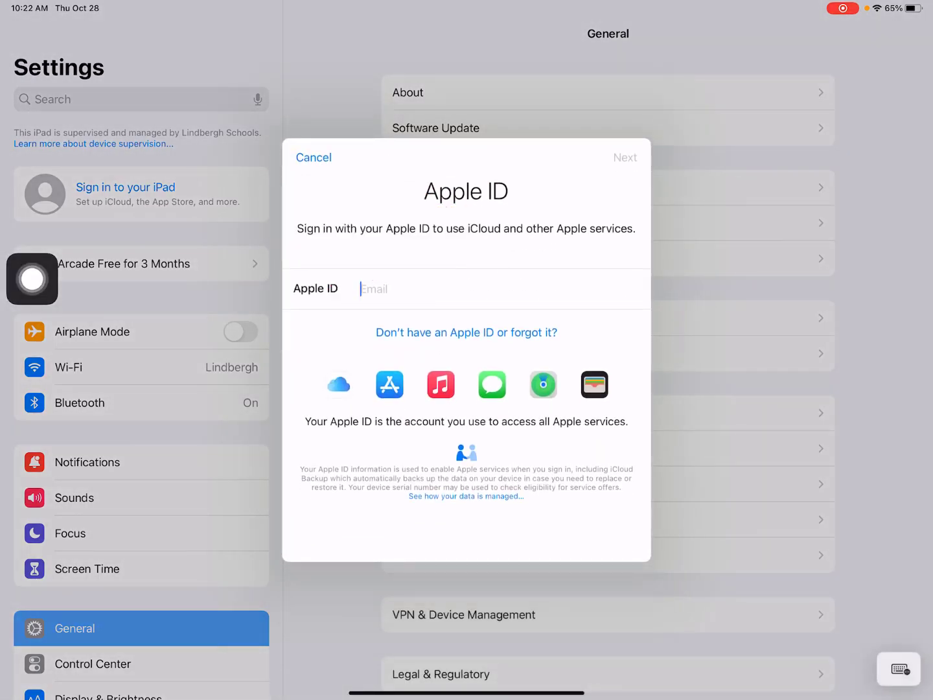
pyautogui.press('Return')
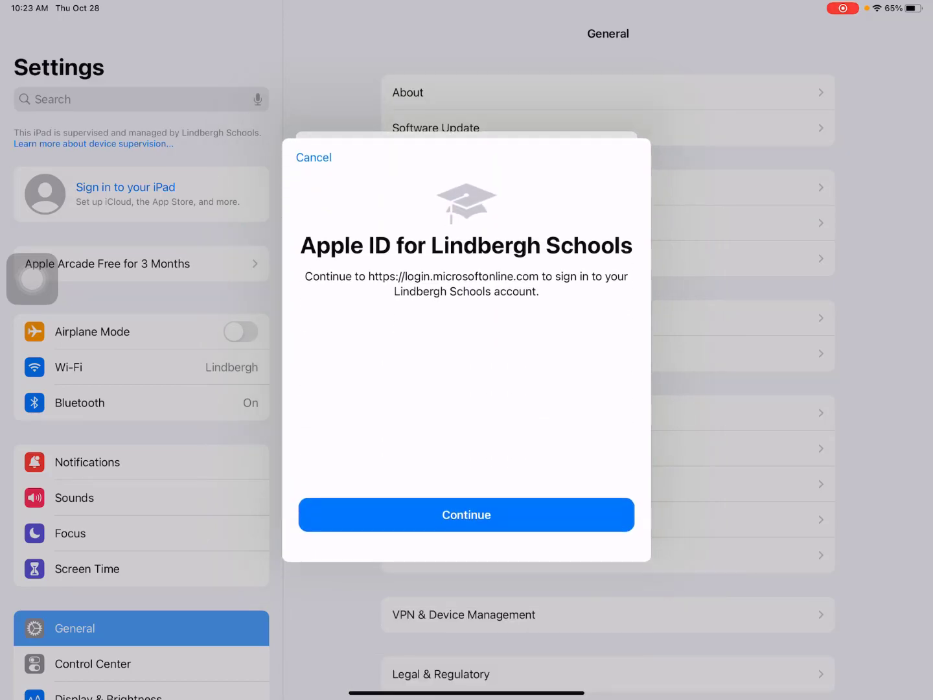
pyautogui.click(466, 514)
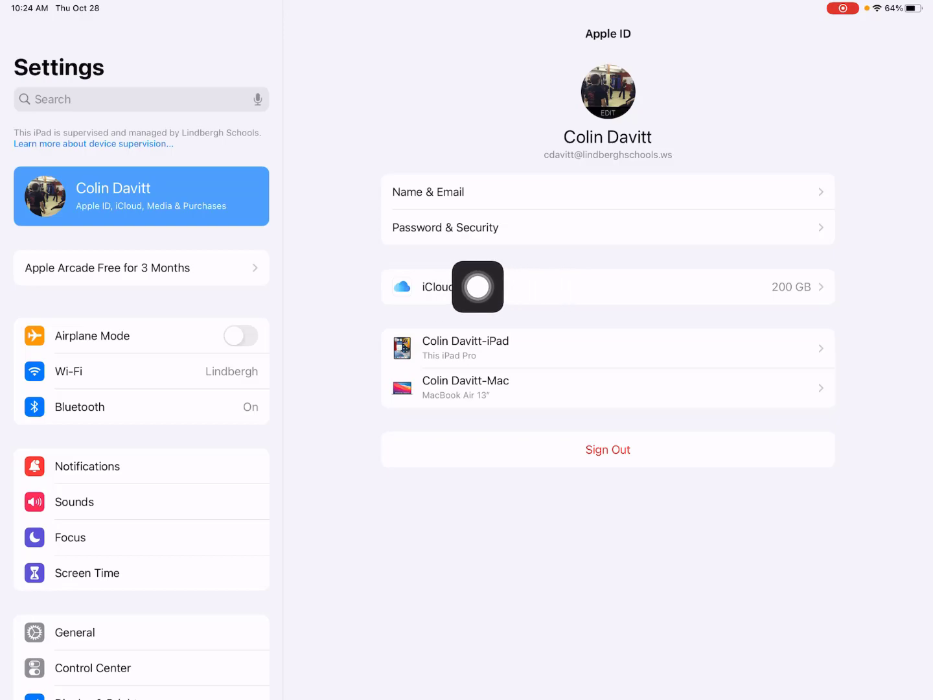
# Open iCloud, then its Photos settings to check iCloud Photos and Shared Albums
pyautogui.click(605, 287)
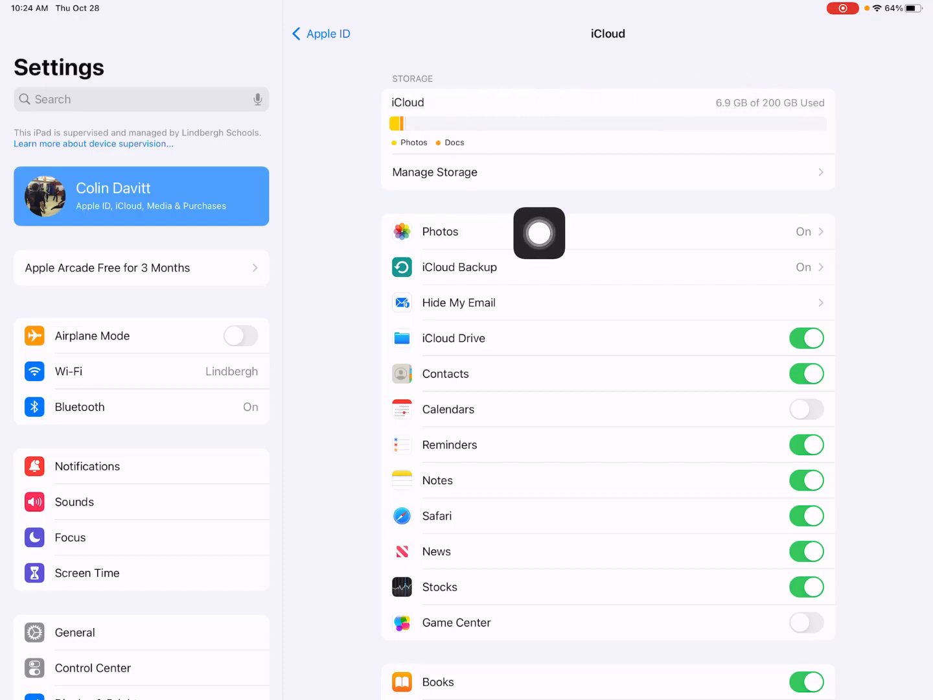
pyautogui.click(608, 232)
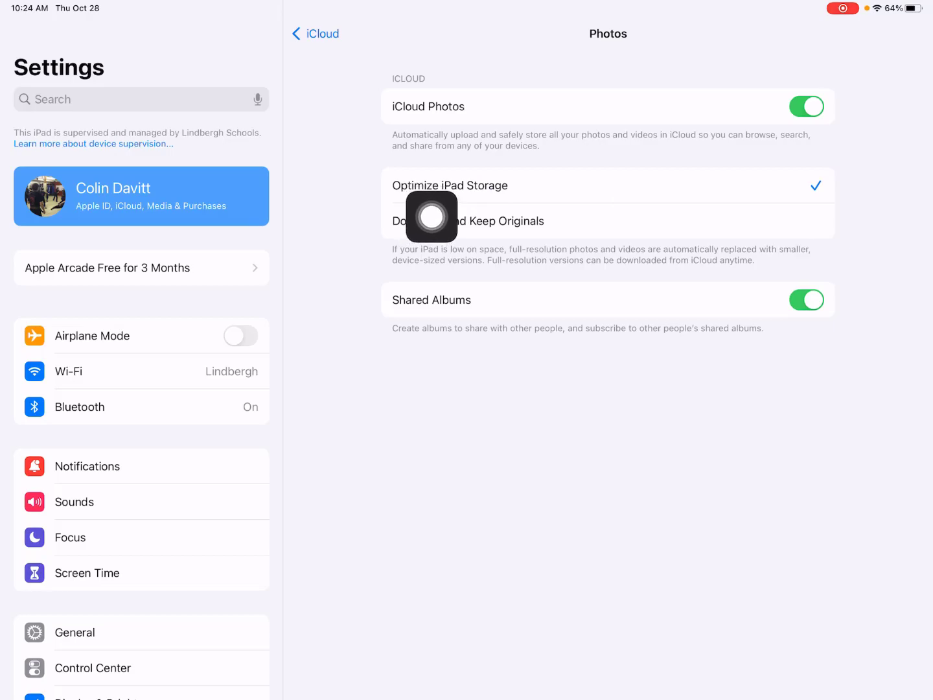
# Return to the iCloud page and view the app sync toggles for Books, Pages and Numbers
pyautogui.moveTo(286, 211); pyautogui.dragTo(510, 212)
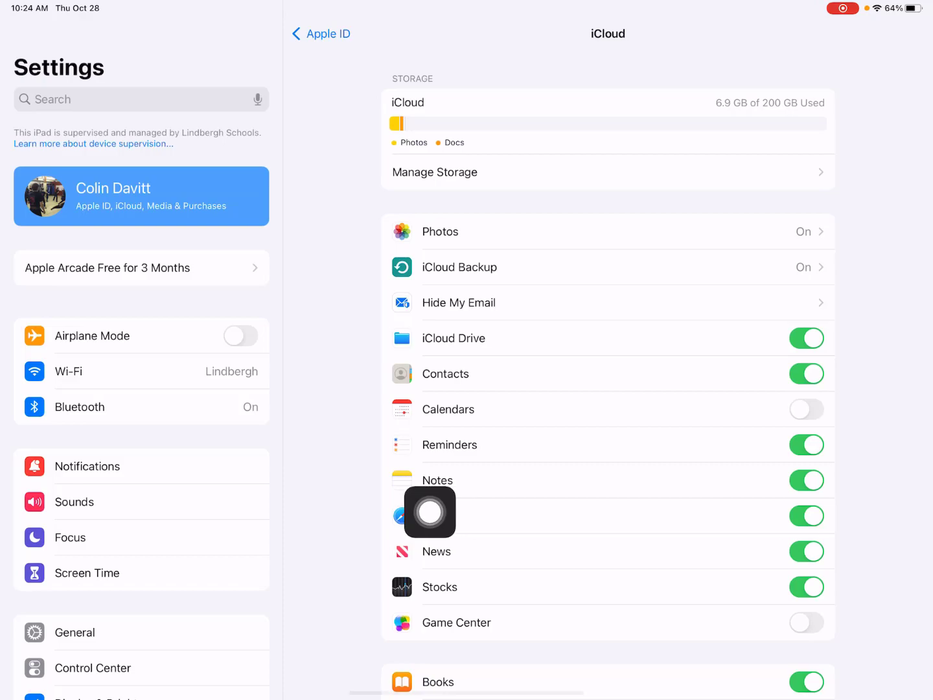
pyautogui.scroll(-5, 608, 437)
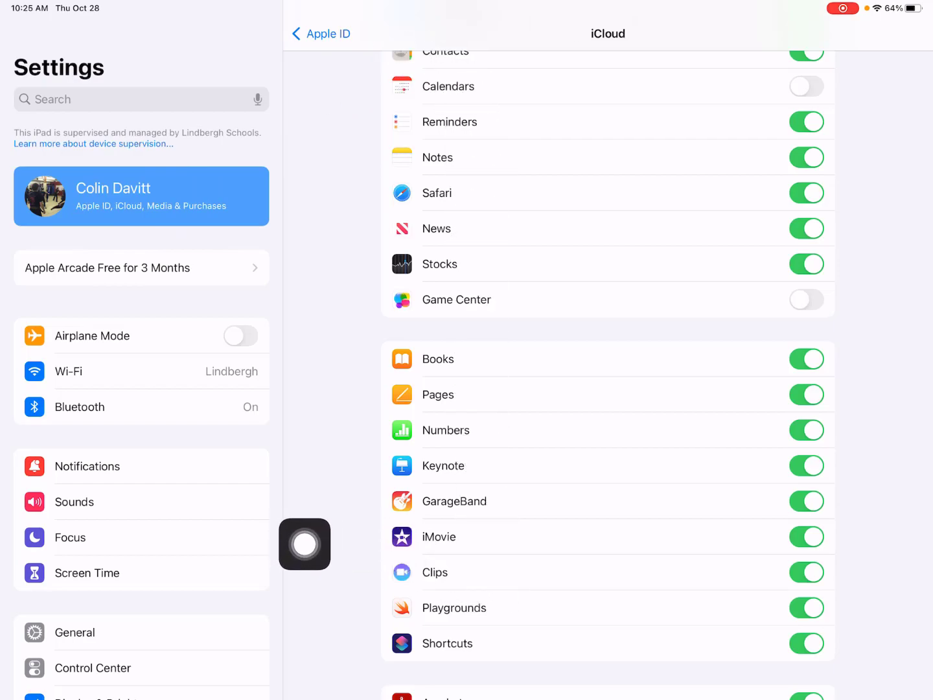
pyautogui.moveTo(304, 545); pyautogui.dragTo(33, 540)
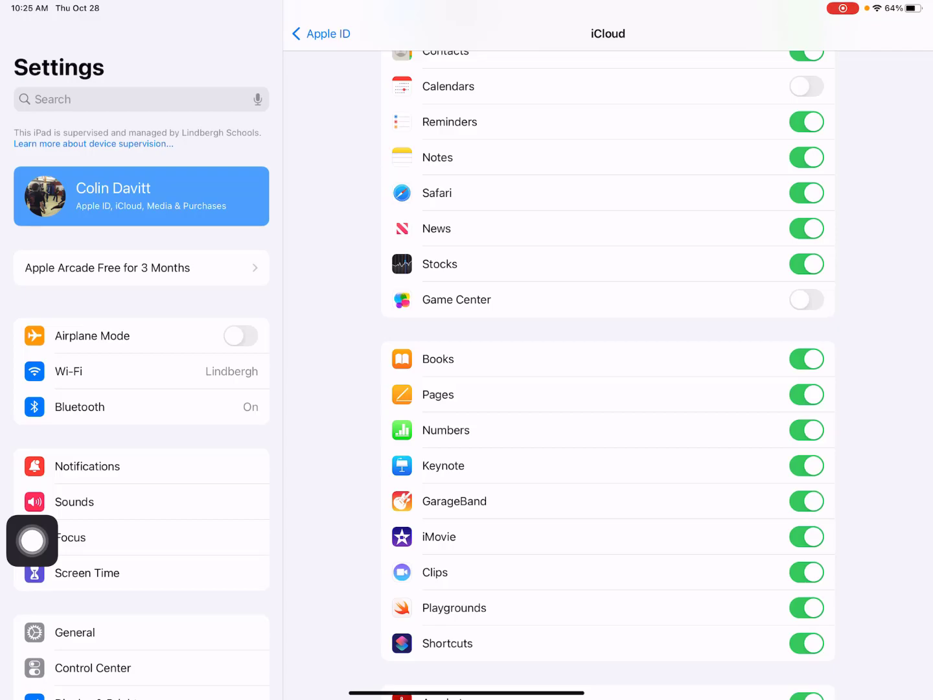